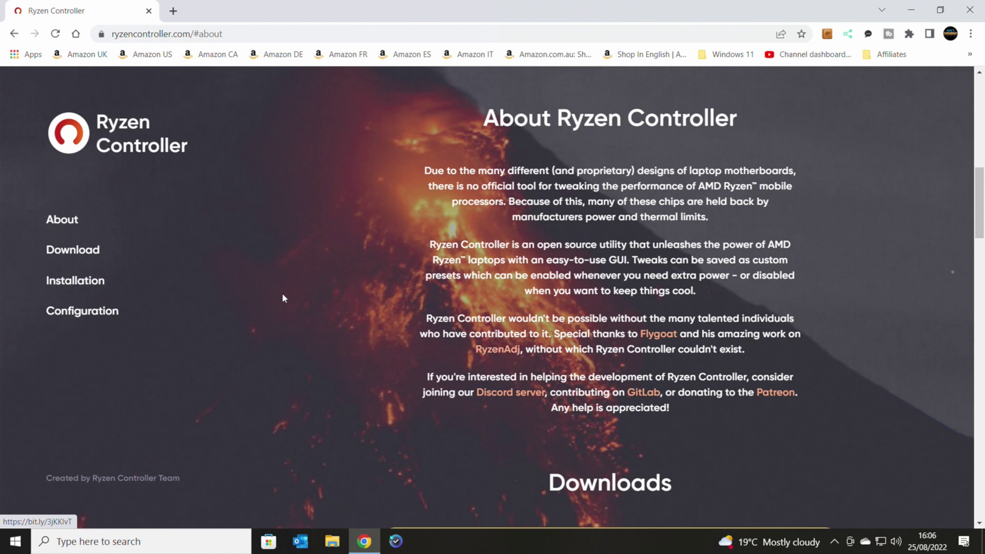
# Scroll the site's Configuration section to the six STAPM settings, then minimize Chrome.
pyautogui.click(74, 287)
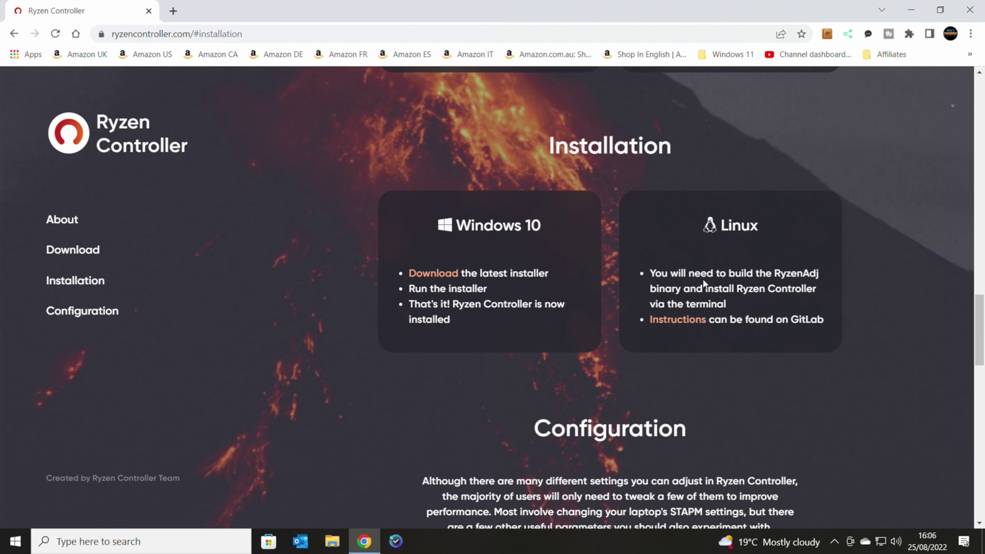
pyautogui.click(107, 312)
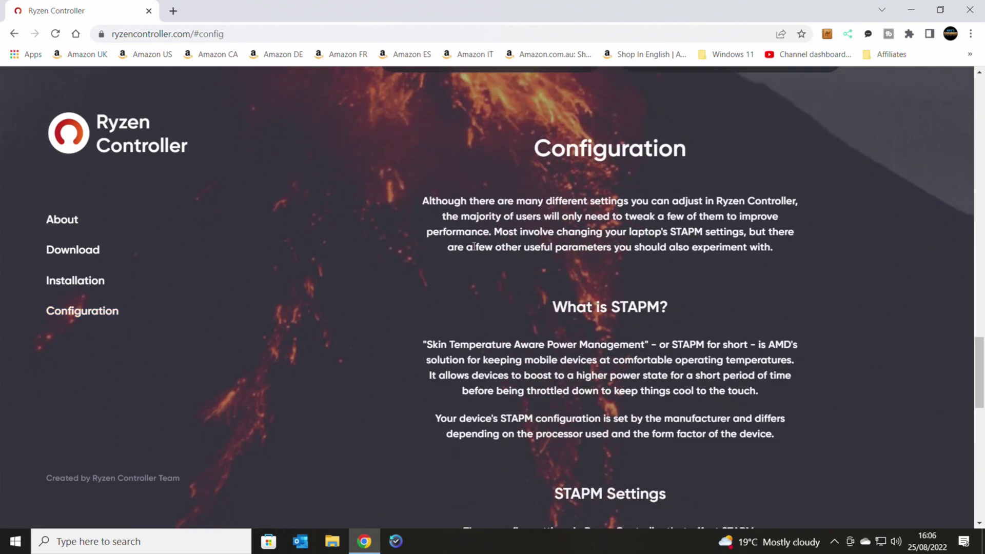
pyautogui.scroll(-8, 457, 289)
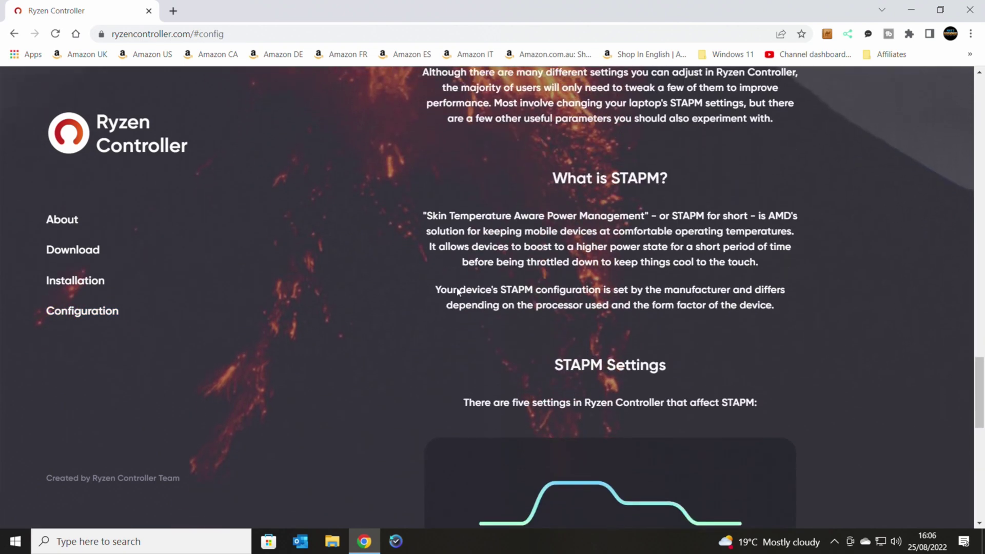
pyautogui.scroll(-5, 458, 293)
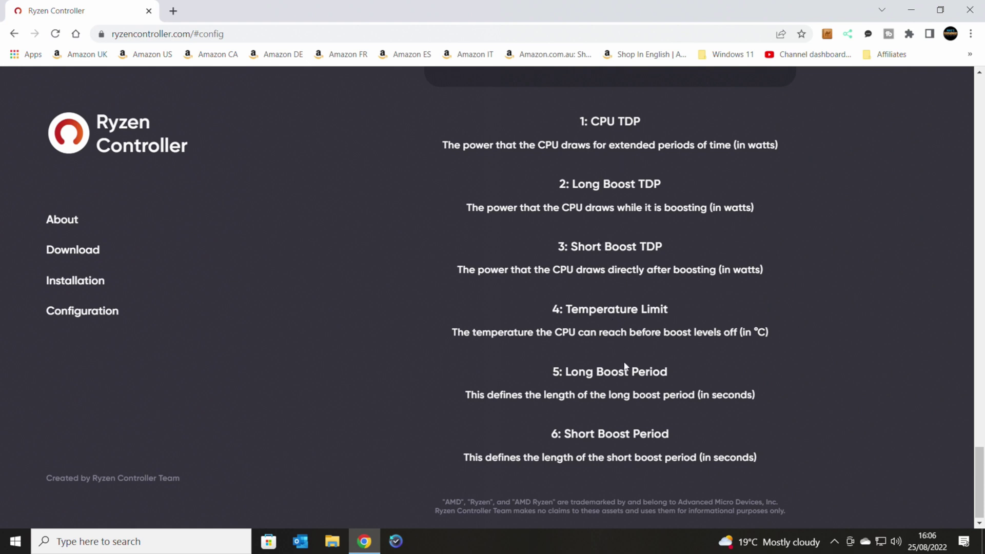
pyautogui.click(910, 10)
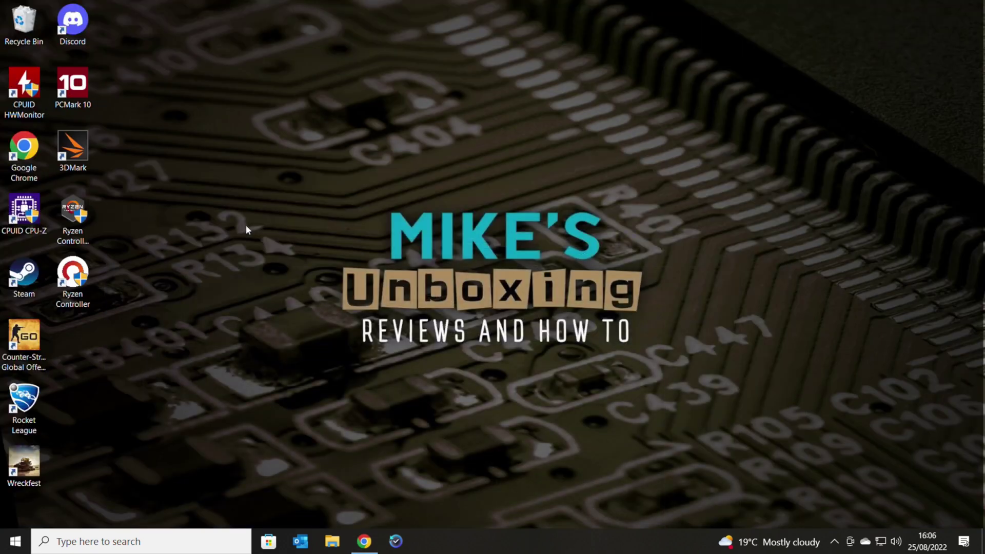
# Launch Ryzen Controller as administrator, move its window aside and keep the light theme.
pyautogui.doubleClick(71, 279)
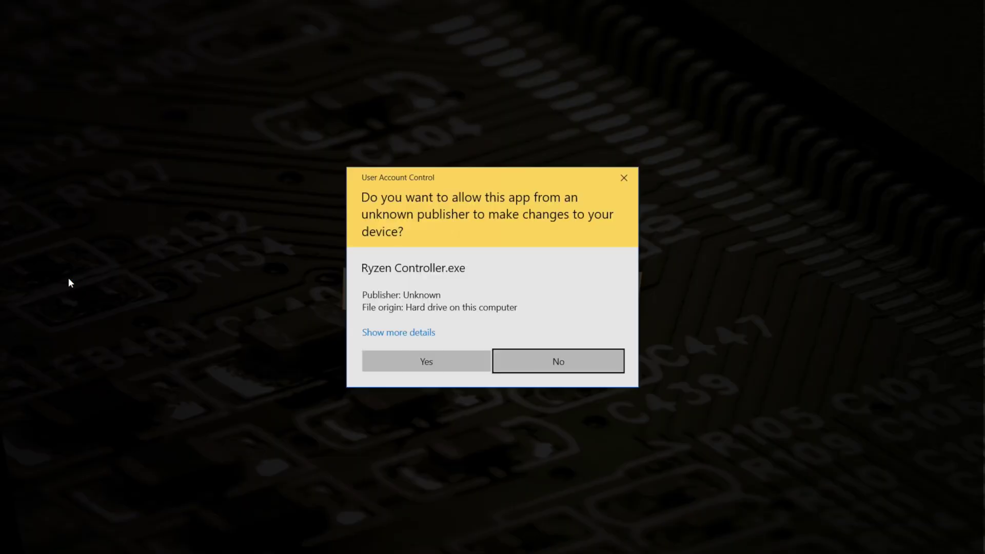
pyautogui.click(387, 355)
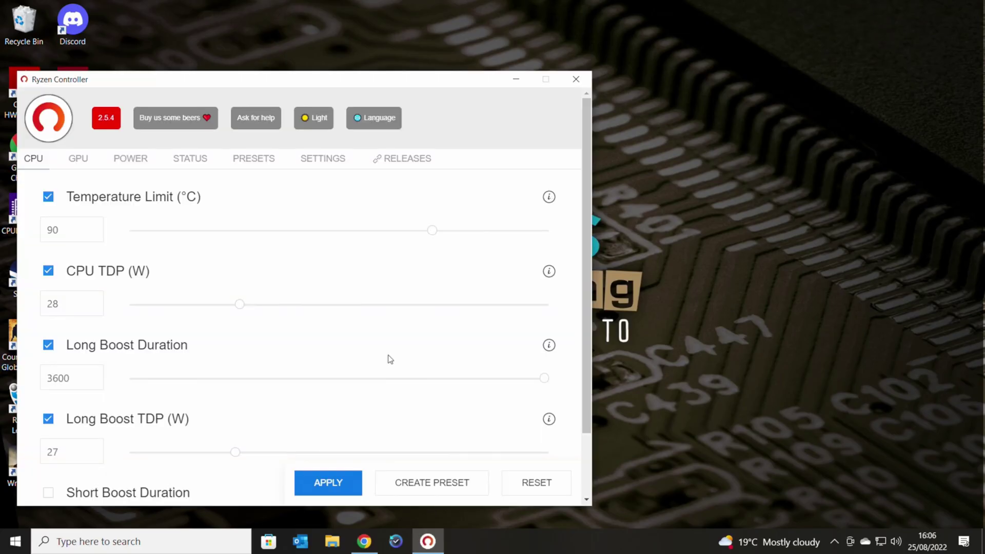
pyautogui.moveTo(369, 88); pyautogui.dragTo(609, 60)
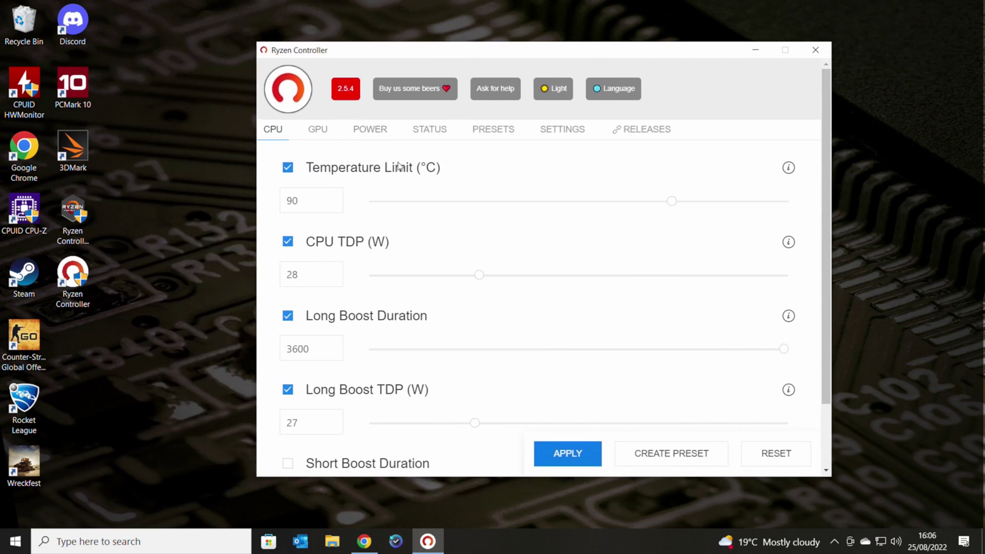
pyautogui.click(553, 92)
pyautogui.click(554, 93)
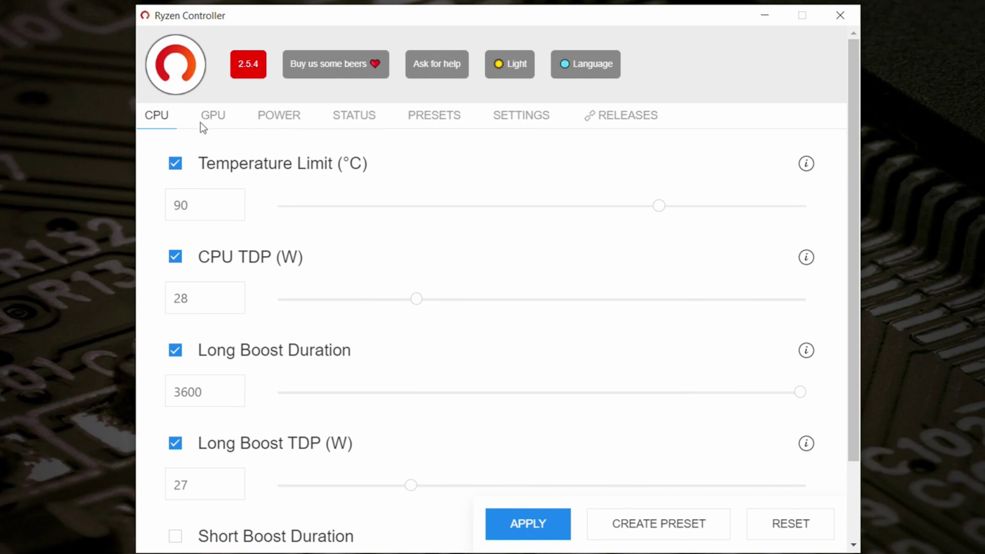
# Look through the GPU clock, power current limit and live status pages.
pyautogui.click(215, 118)
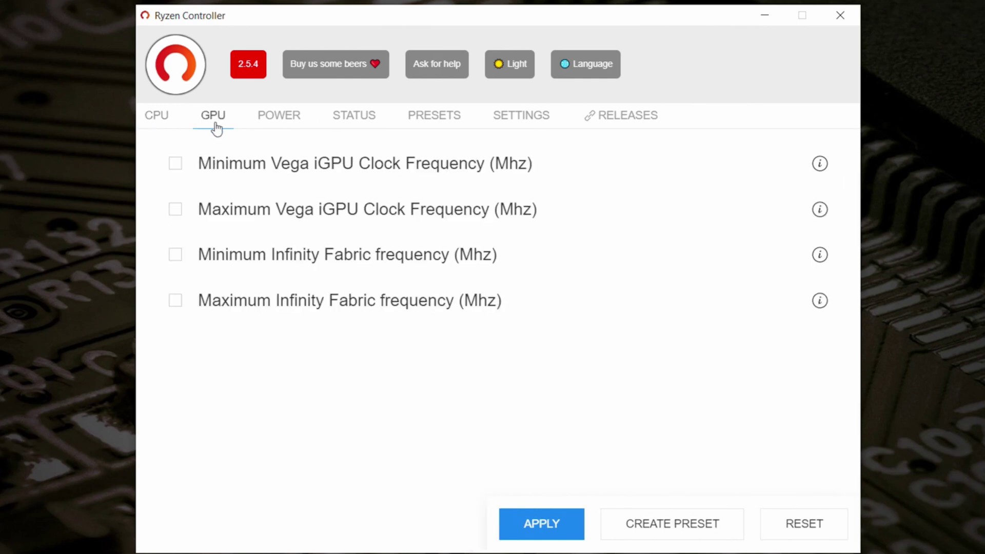
pyautogui.click(268, 123)
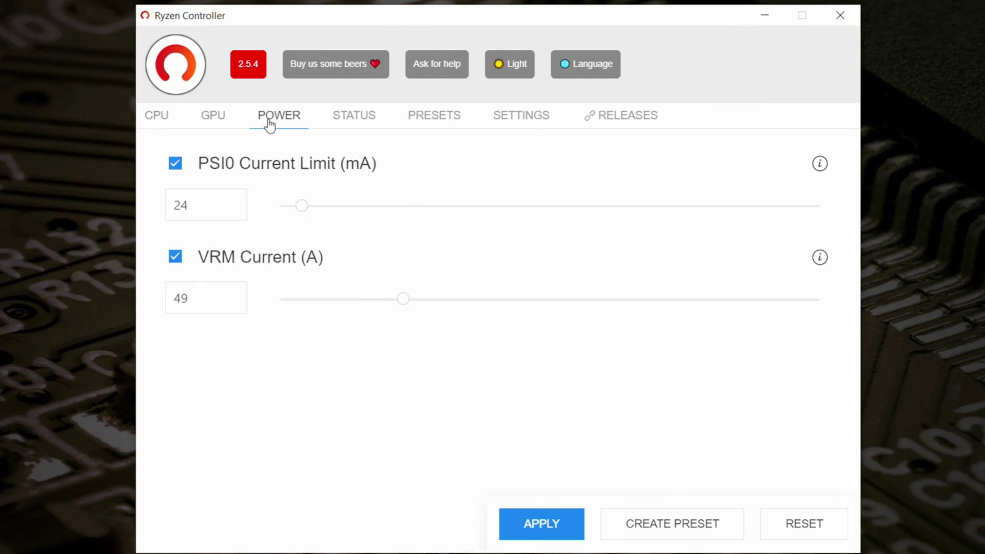
pyautogui.click(349, 118)
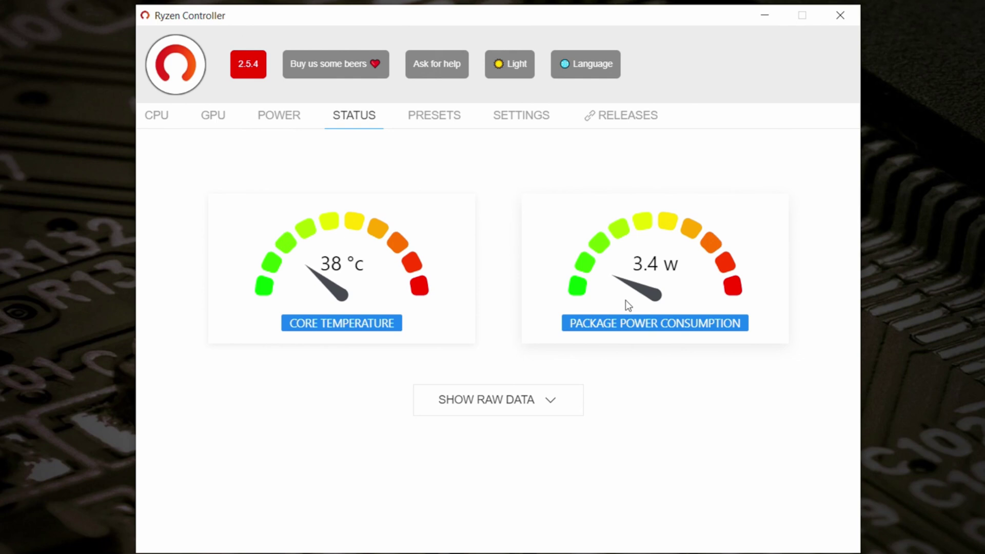
# Scroll the saved presets, then show Settings with launch on start and minimize to tray.
pyautogui.click(432, 117)
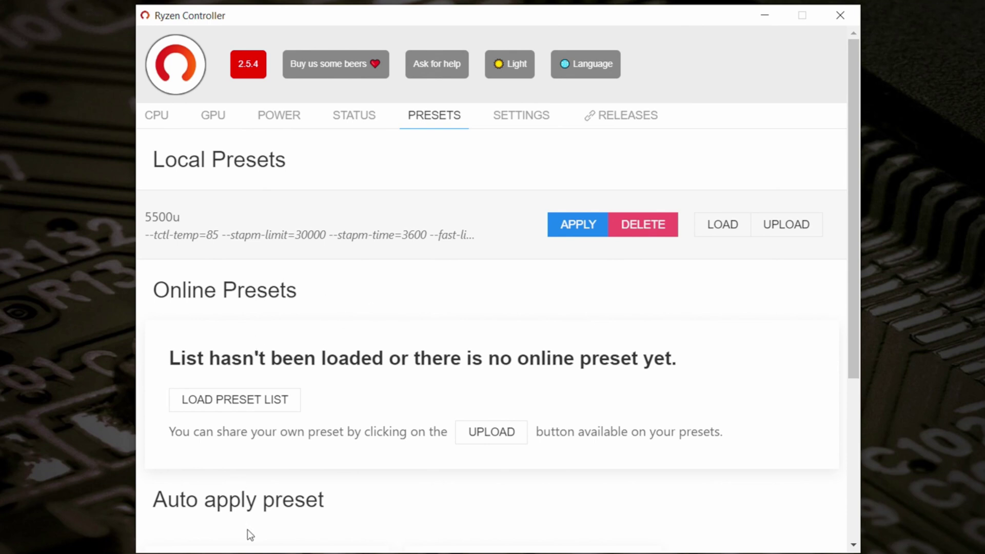
pyautogui.scroll(-5, 324, 436)
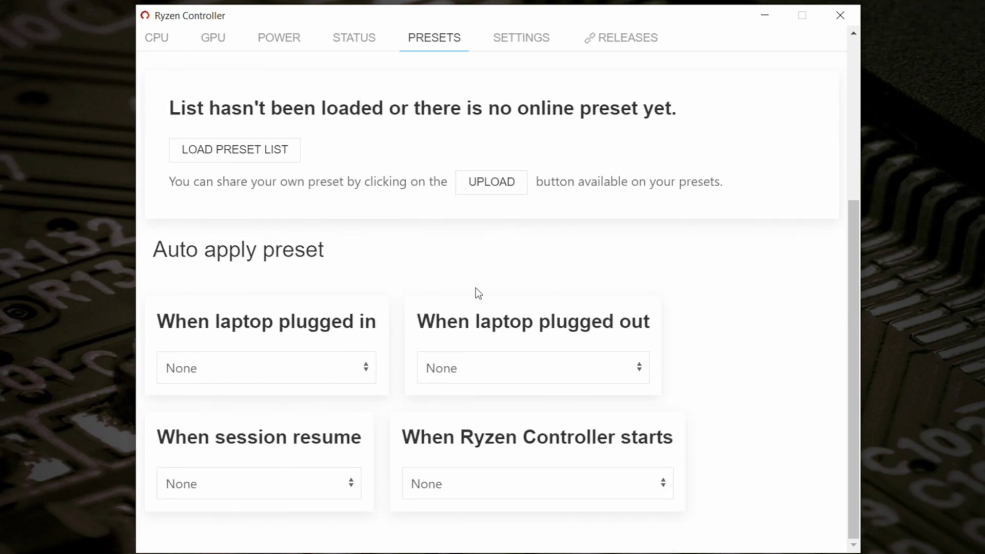
pyautogui.scroll(4, 475, 288)
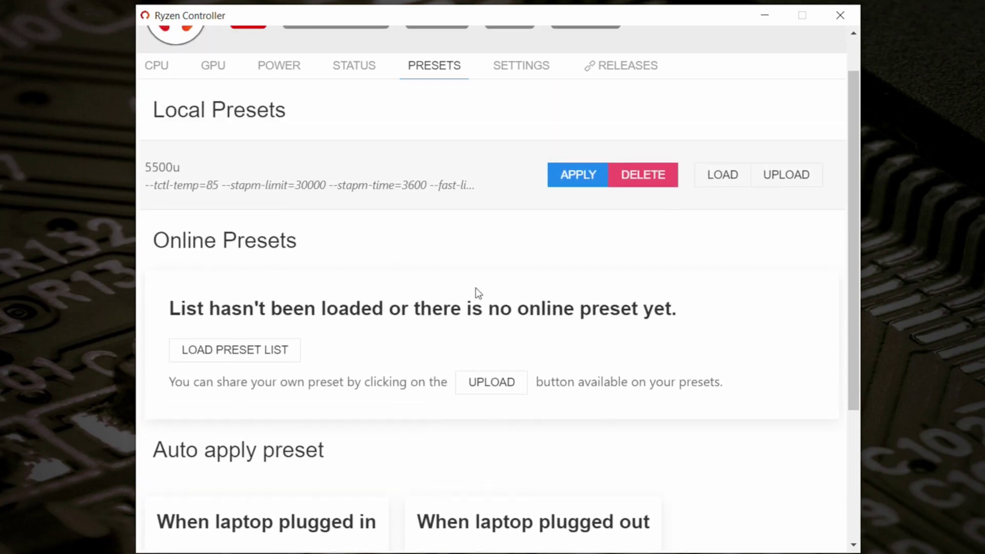
pyautogui.scroll(1, 476, 288)
pyautogui.click(516, 118)
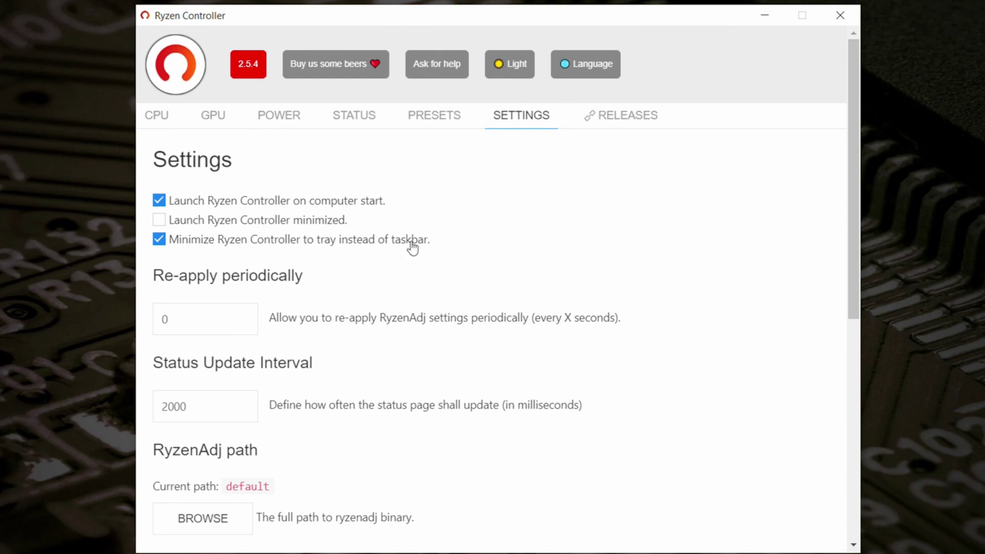
pyautogui.moveTo(263, 336)
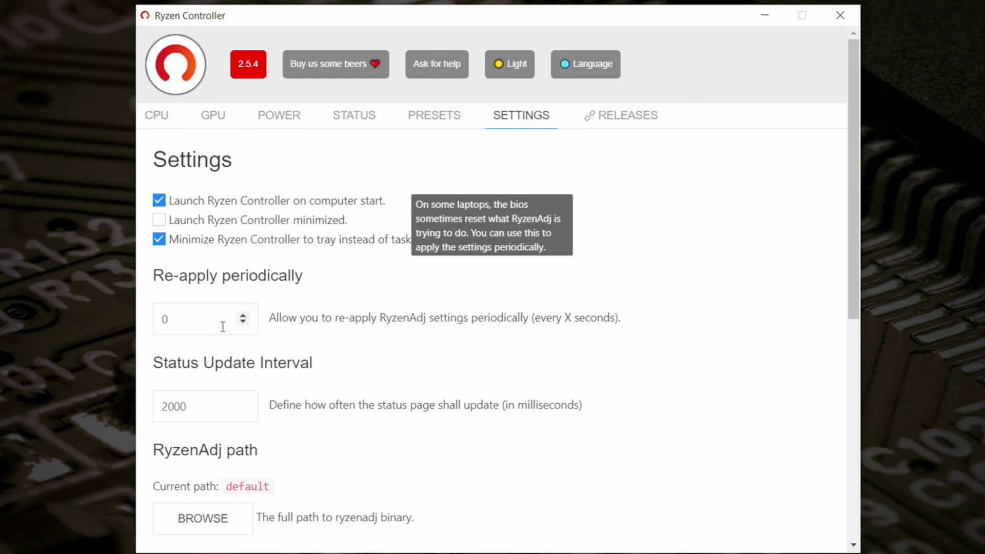
pyautogui.moveTo(221, 418)
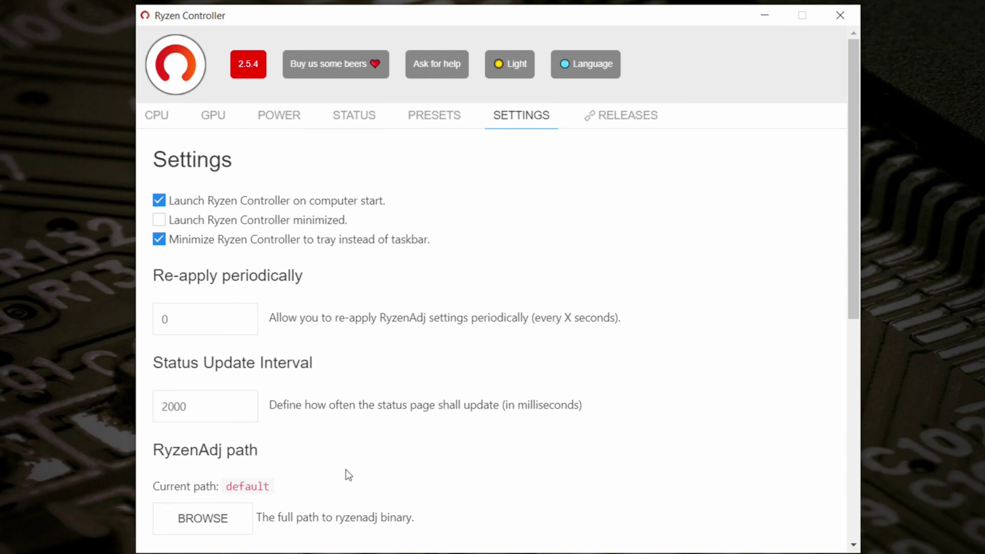
pyautogui.scroll(-2, 485, 420)
pyautogui.scroll(2, 486, 419)
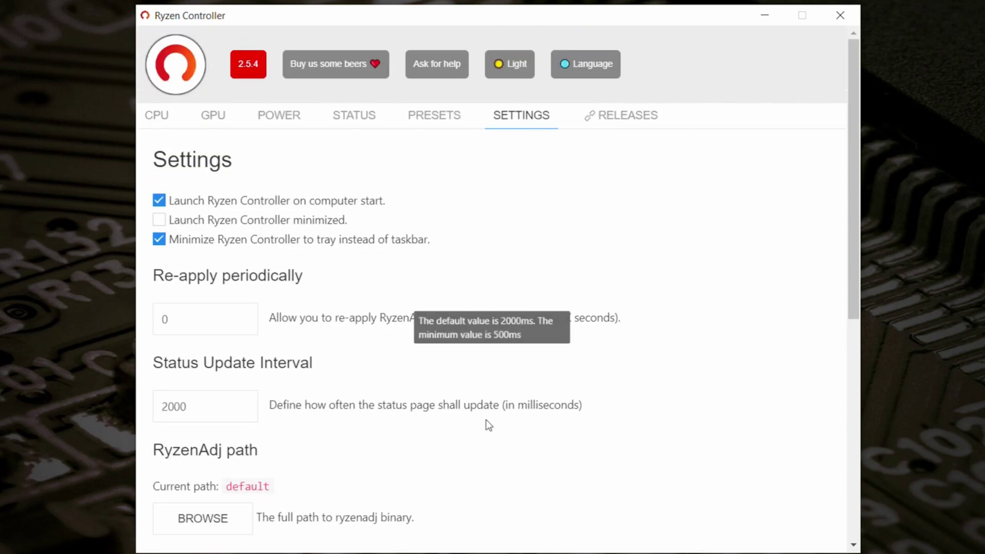
pyautogui.click(621, 129)
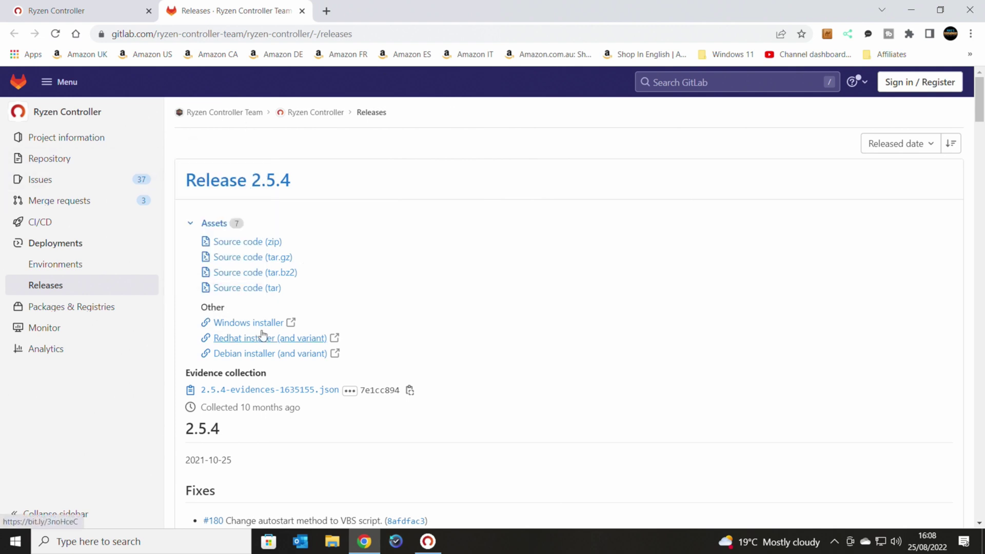
pyautogui.click(977, 13)
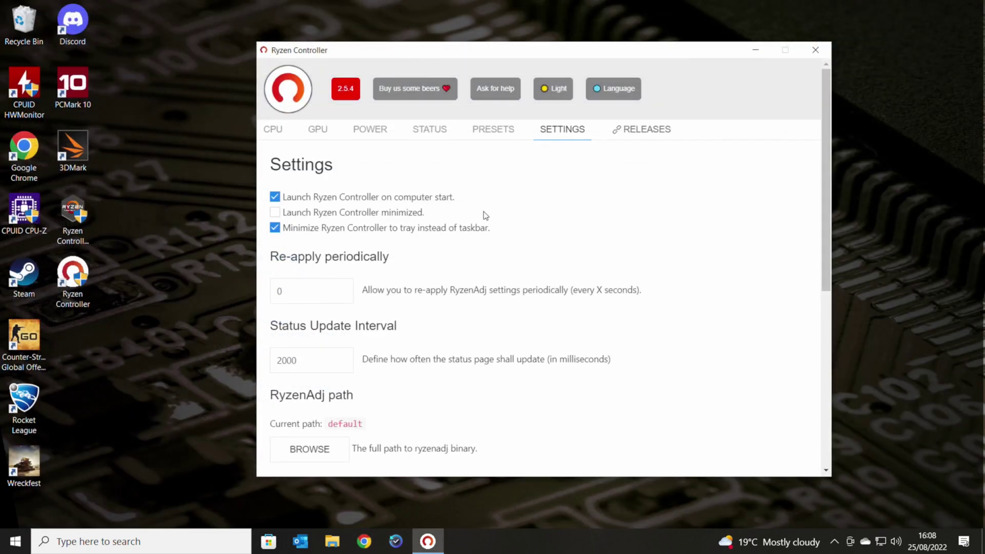
pyautogui.click(273, 131)
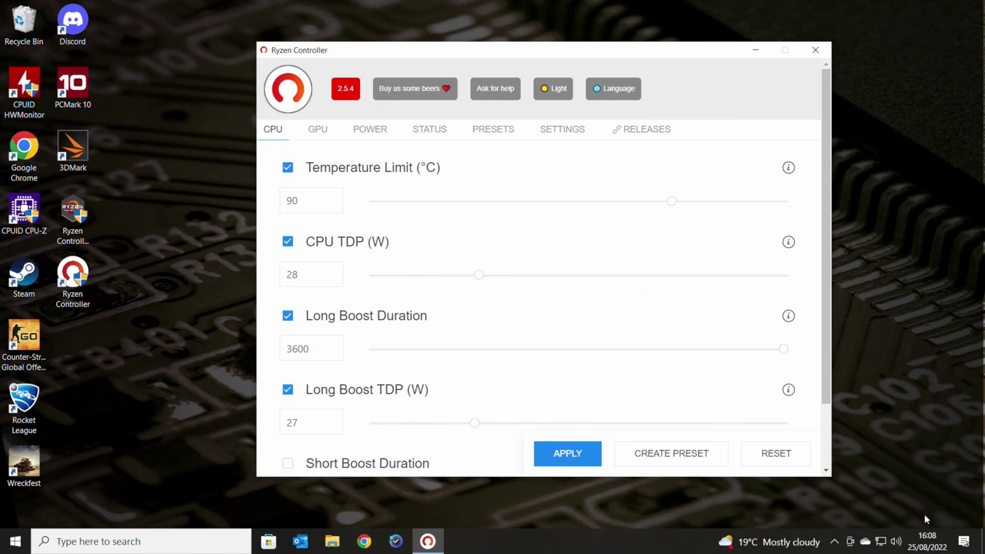
# Check the tray battery panel to confirm mains power and Best performance mode.
pyautogui.click(964, 541)
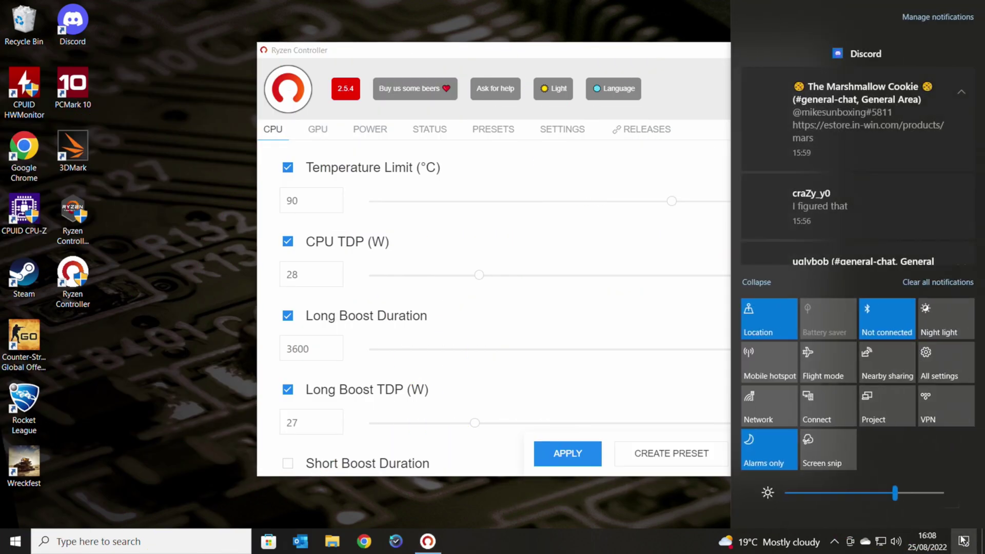
pyautogui.click(835, 541)
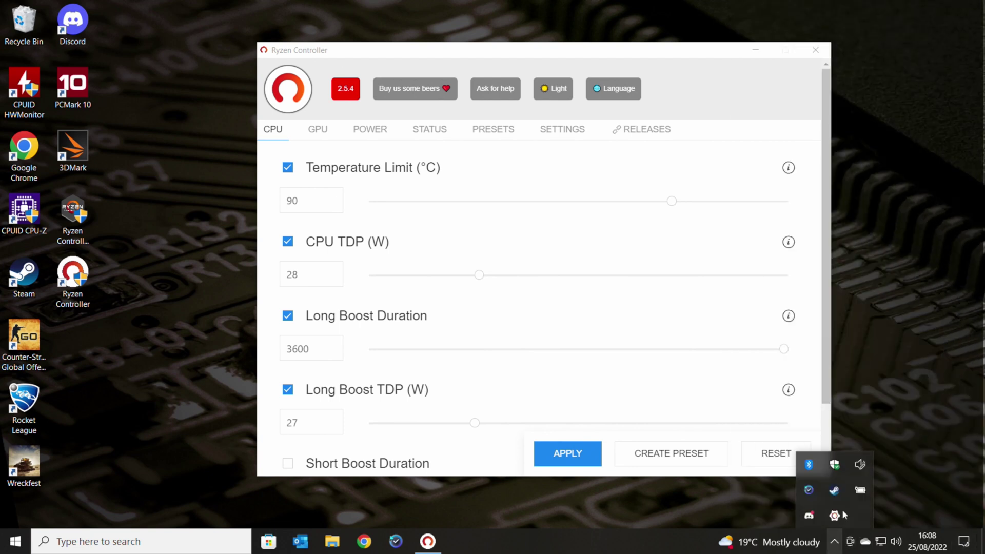
pyautogui.click(861, 490)
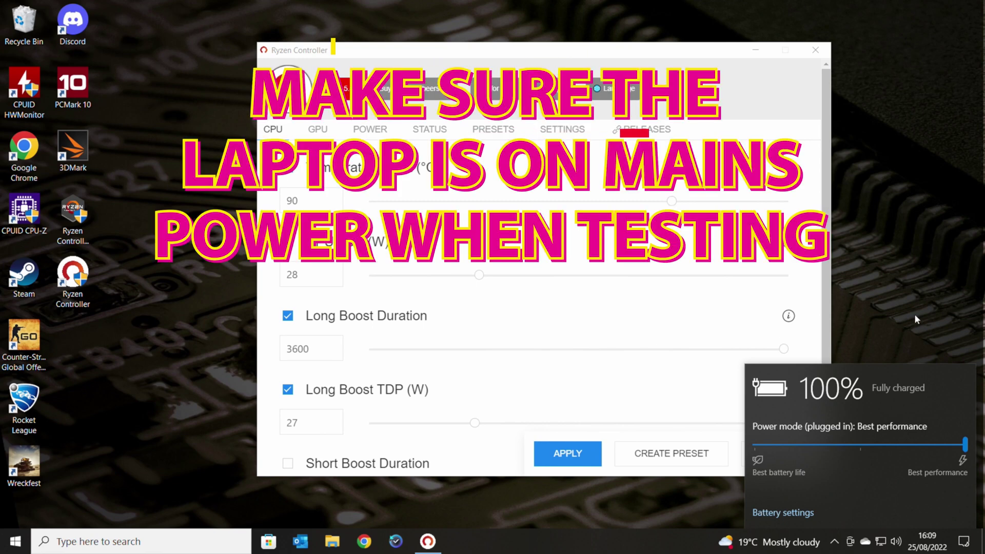
pyautogui.click(915, 316)
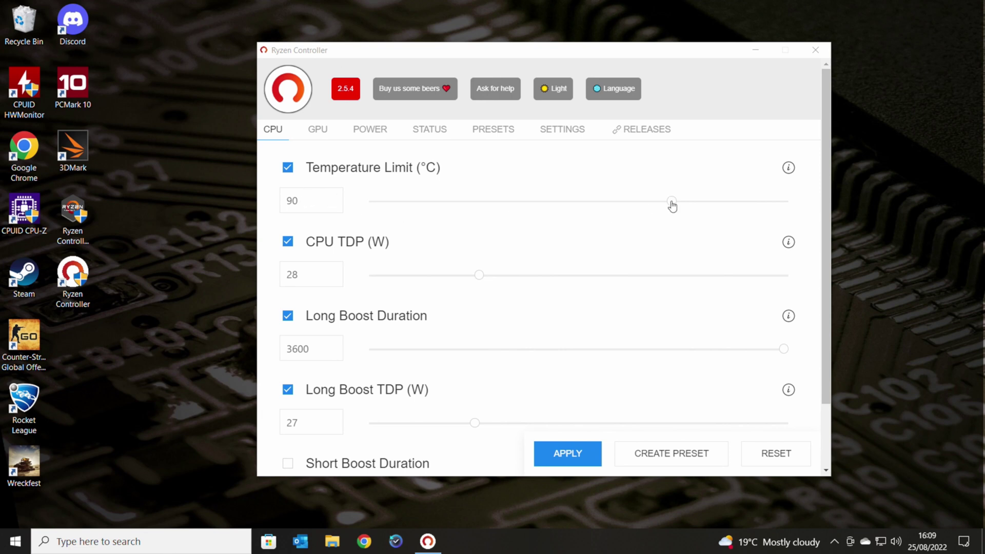
pyautogui.moveTo(672, 202); pyautogui.dragTo(637, 206)
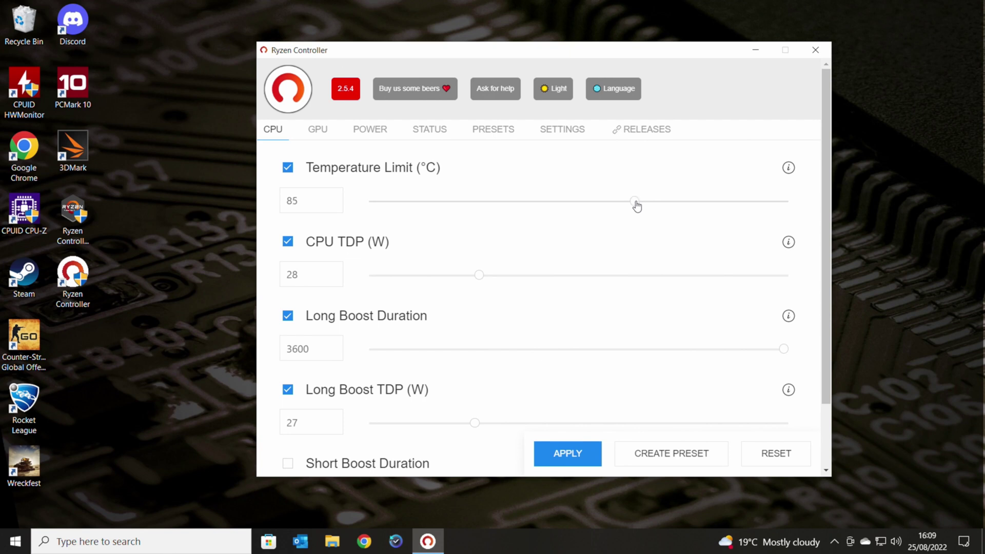
pyautogui.moveTo(637, 206); pyautogui.dragTo(672, 205)
pyautogui.click(331, 277)
pyautogui.click(331, 277)
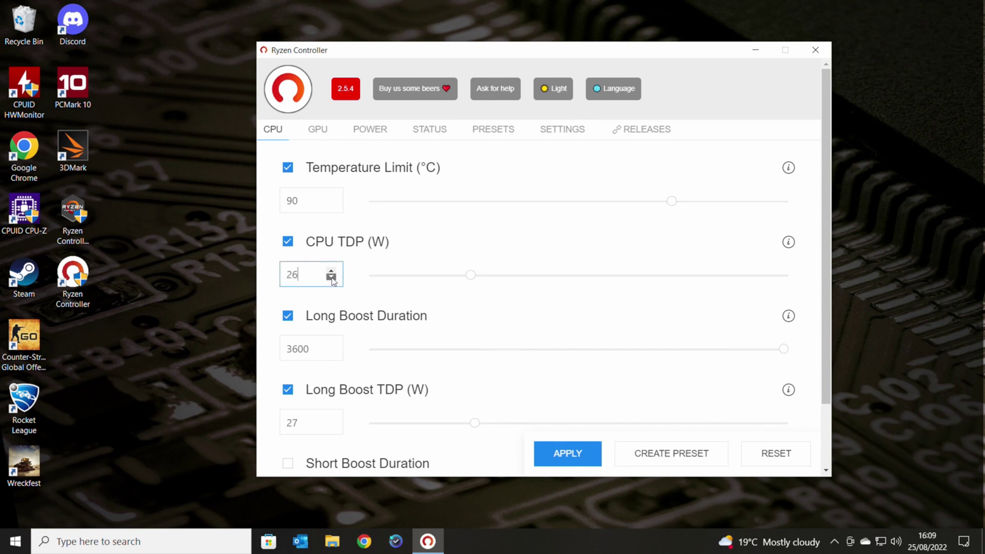
pyautogui.click(331, 277)
pyautogui.click(331, 270)
pyautogui.click(332, 271)
pyautogui.click(331, 270)
pyautogui.click(441, 354)
pyautogui.moveTo(452, 354); pyautogui.dragTo(796, 331)
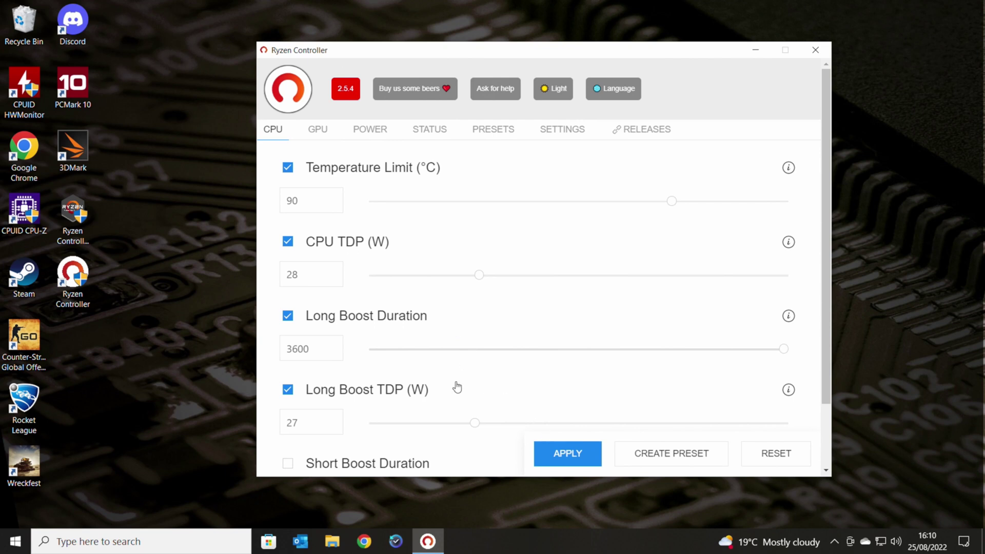
pyautogui.scroll(-1, 457, 387)
pyautogui.scroll(-1, 457, 387)
pyautogui.scroll(1, 456, 386)
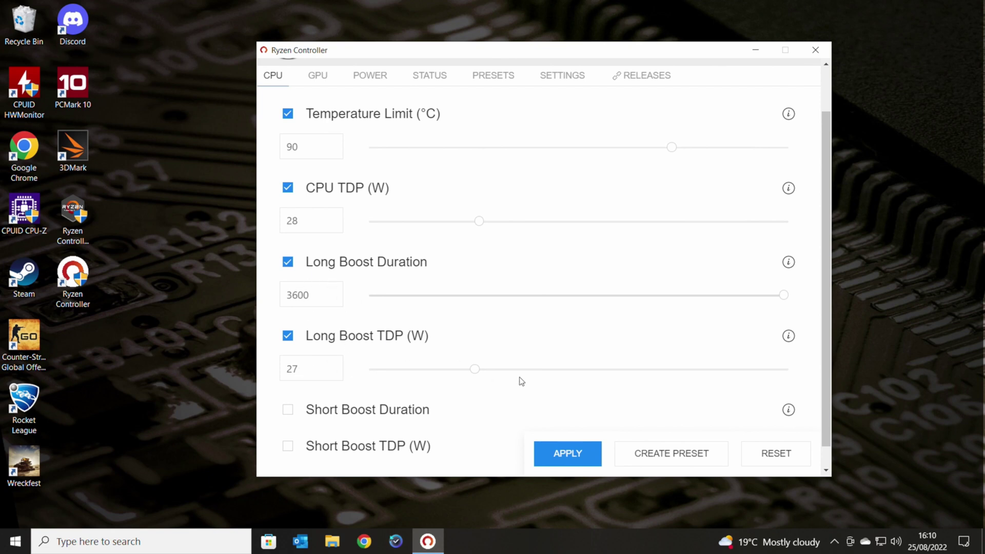
pyautogui.scroll(-1, 624, 337)
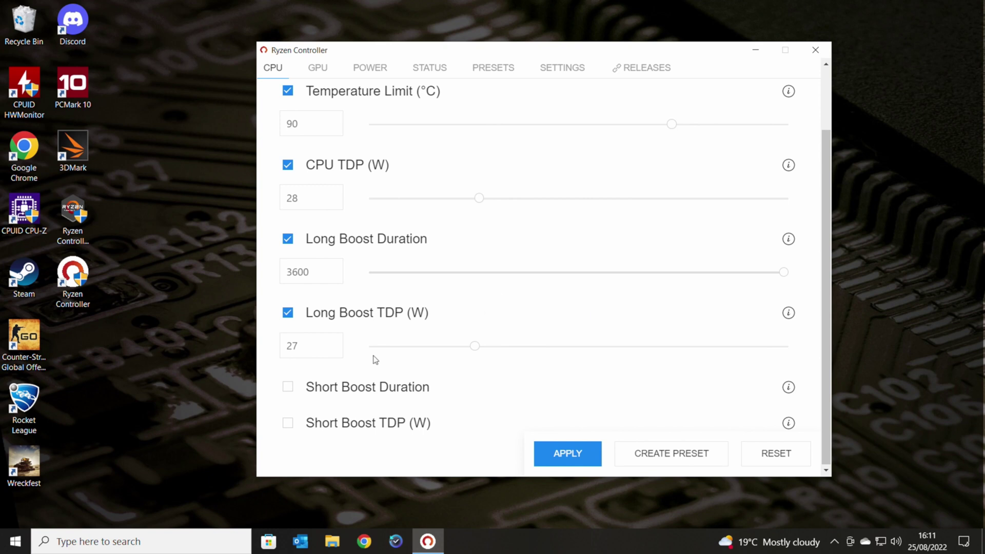
pyautogui.click(288, 391)
pyautogui.scroll(-1, 427, 414)
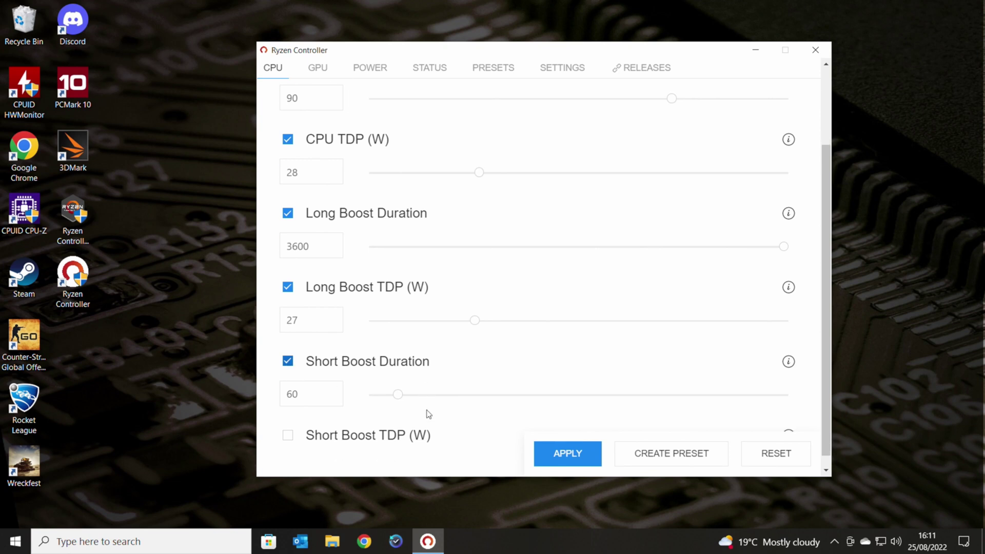
pyautogui.click(290, 427)
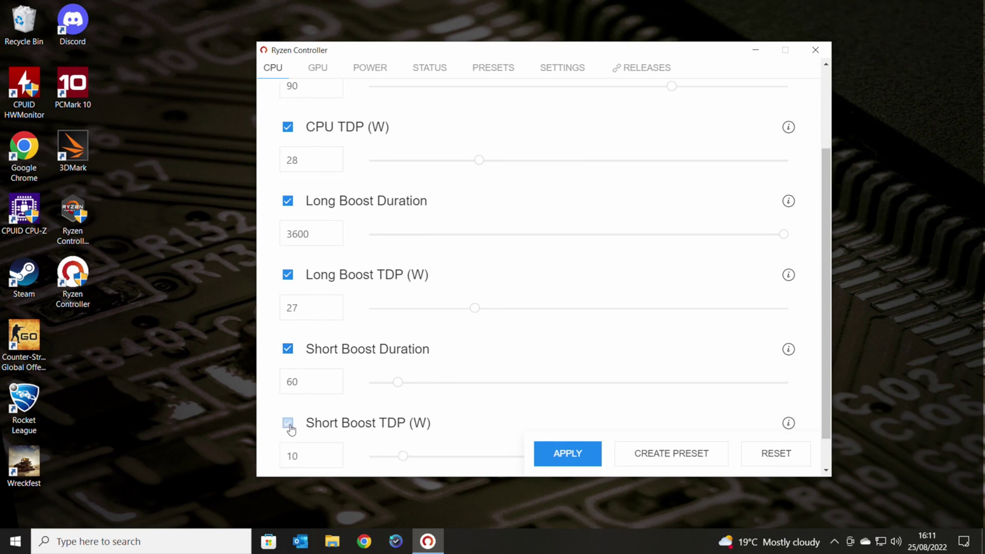
pyautogui.scroll(-1, 484, 418)
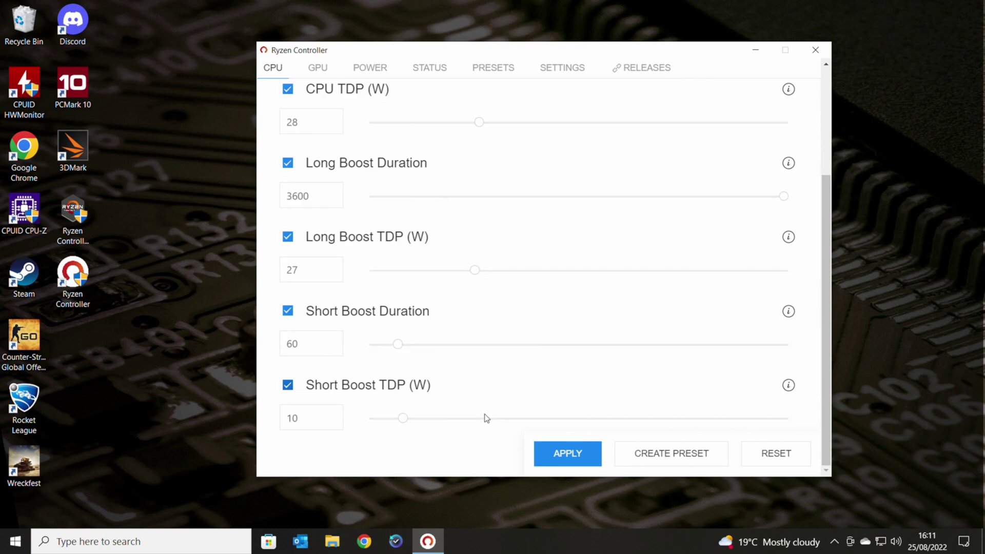
pyautogui.click(288, 388)
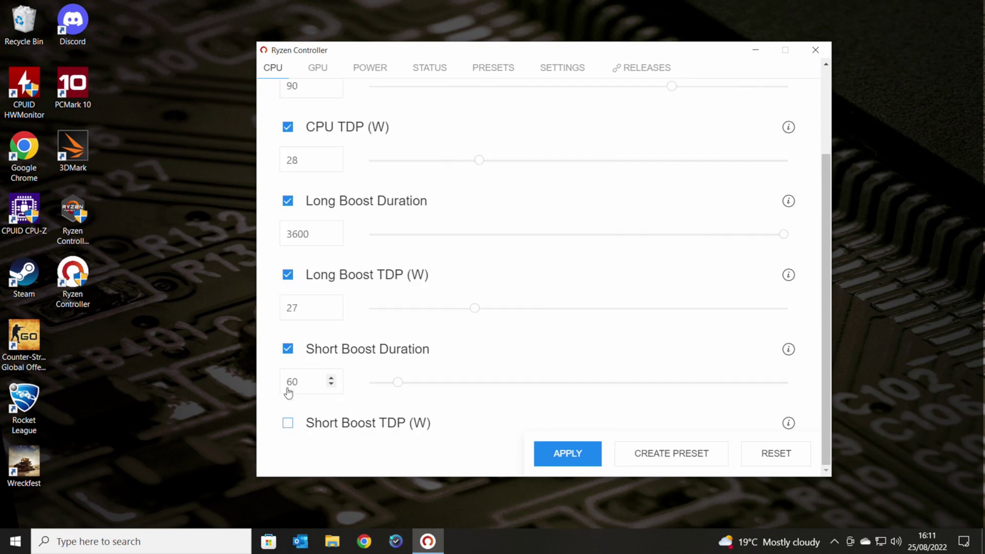
pyautogui.click(287, 352)
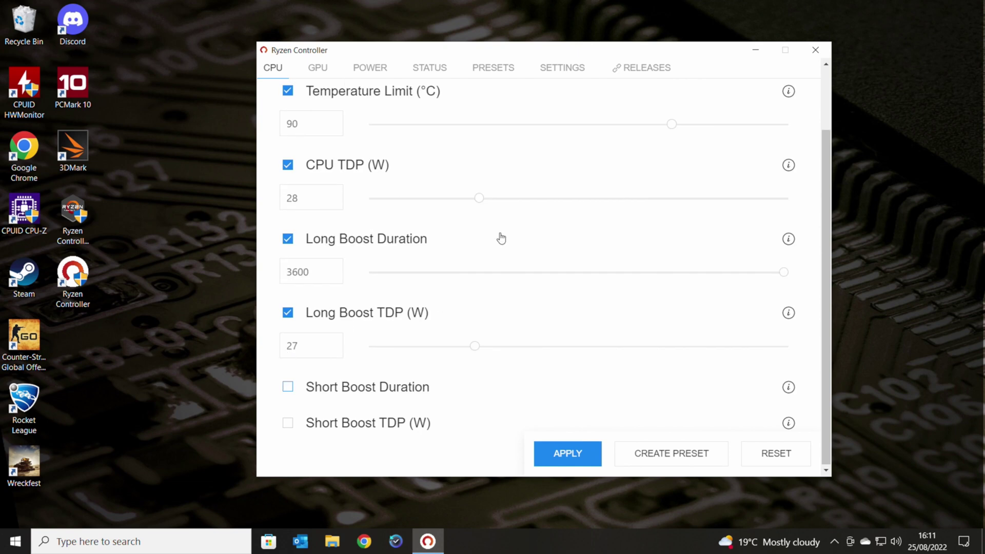
pyautogui.scroll(2, 499, 238)
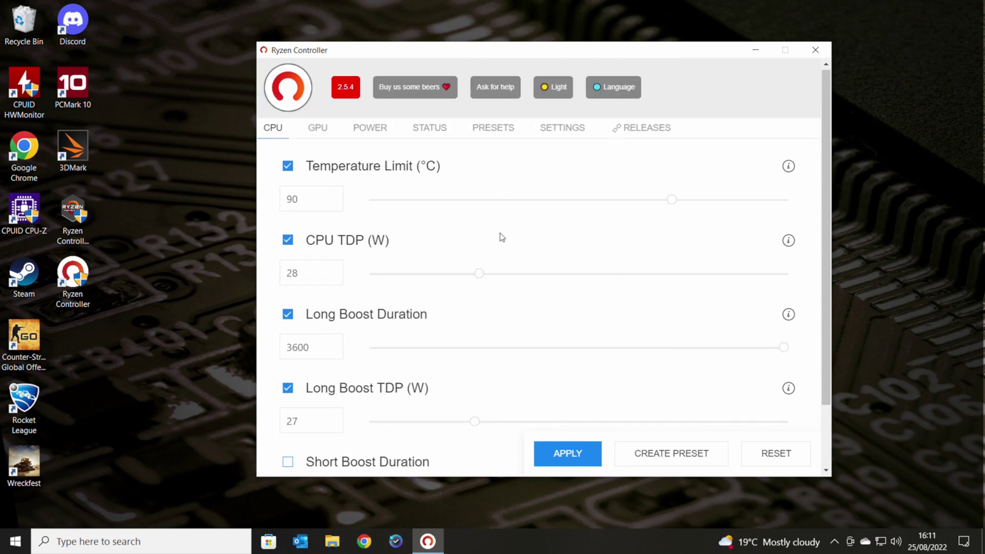
# Disable the CPU TDP, long boost duration and long boost TDP limits.
pyautogui.click(288, 241)
pyautogui.click(288, 276)
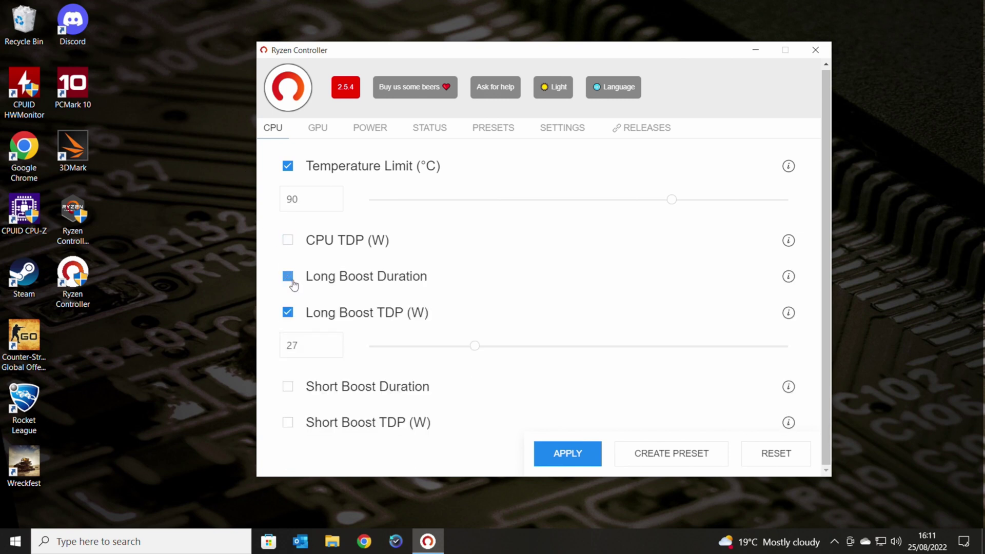
pyautogui.click(288, 313)
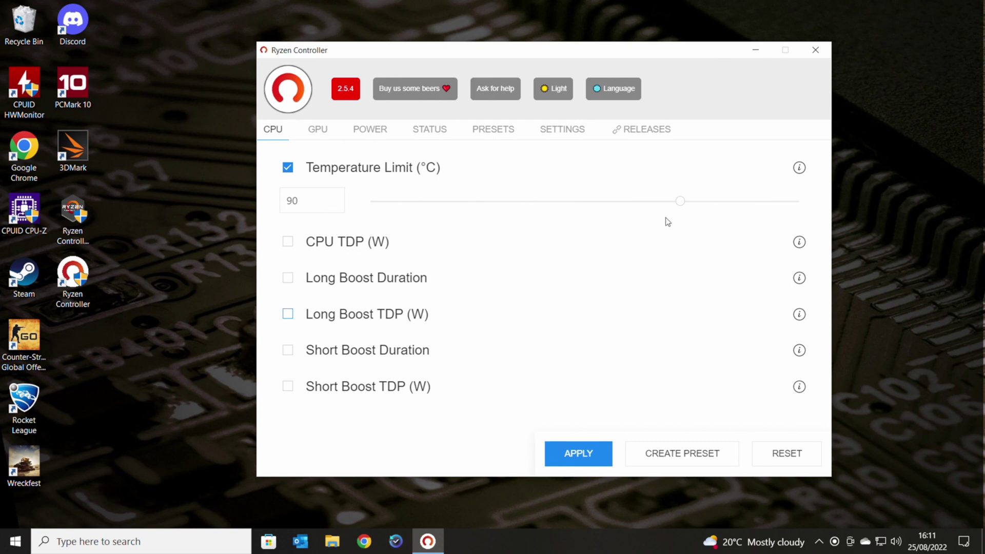
# Sweep the temperature limit slider back to 90 °C and re-enable the 28 W CPU TDP.
pyautogui.moveTo(682, 203); pyautogui.dragTo(650, 210)
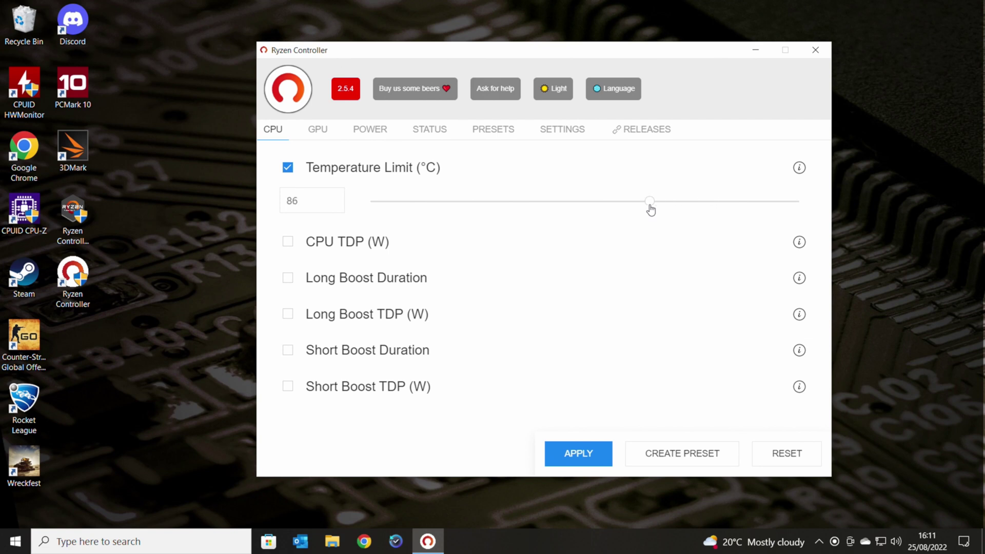
pyautogui.moveTo(650, 210); pyautogui.dragTo(304, 216)
pyautogui.moveTo(379, 207); pyautogui.dragTo(678, 205)
pyautogui.click(288, 245)
# Re-enable the long boost duration and 27 W long boost TDP limits and apply them.
pyautogui.click(289, 319)
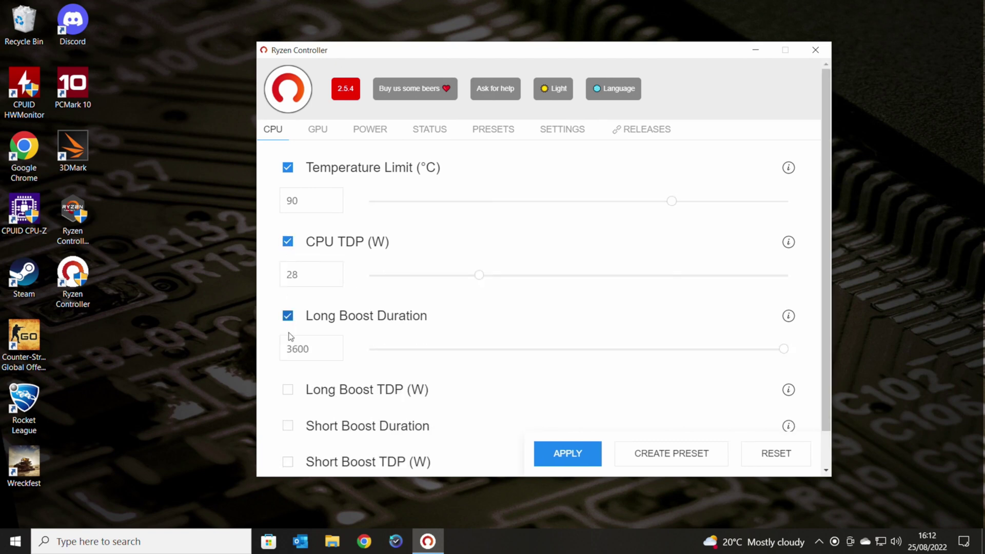
pyautogui.click(288, 391)
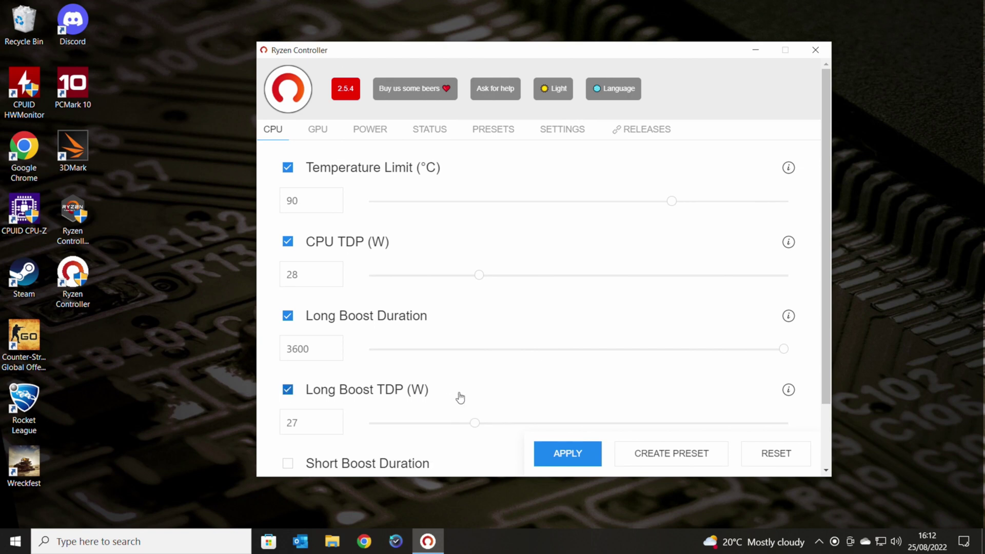
pyautogui.scroll(-2, 460, 398)
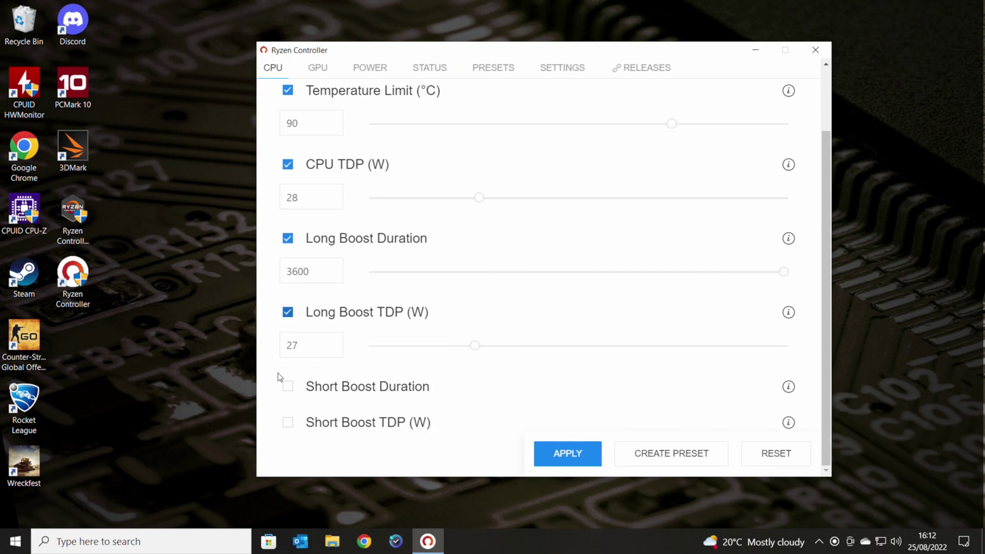
pyautogui.click(558, 456)
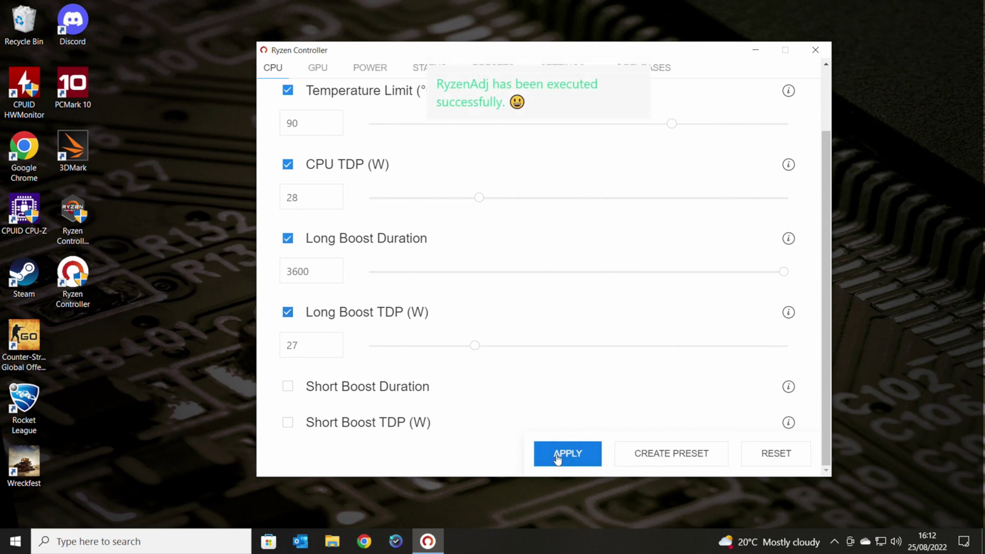
# Save the applied limits as a new preset named '5500u YT'.
pyautogui.click(650, 460)
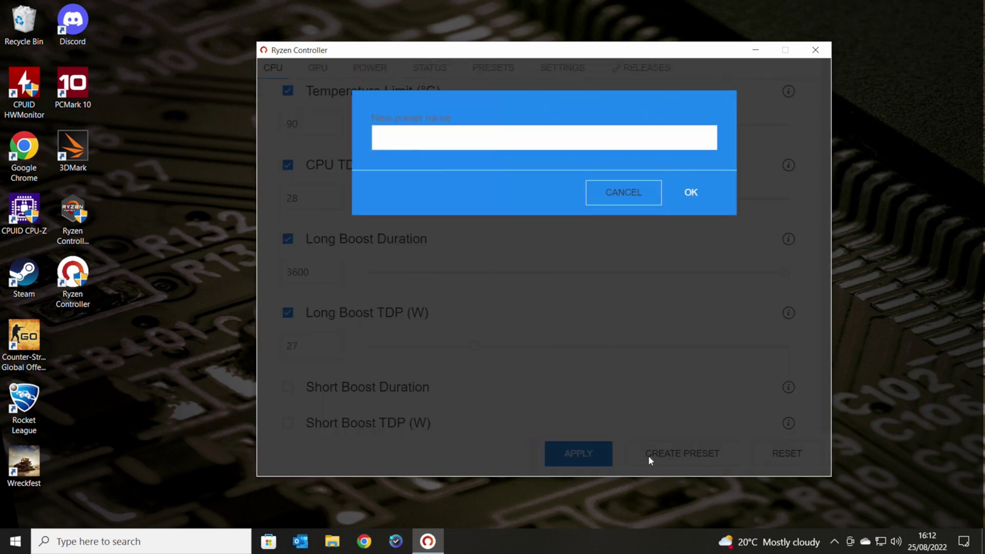
pyautogui.write('5500u YT')
pyautogui.click(691, 191)
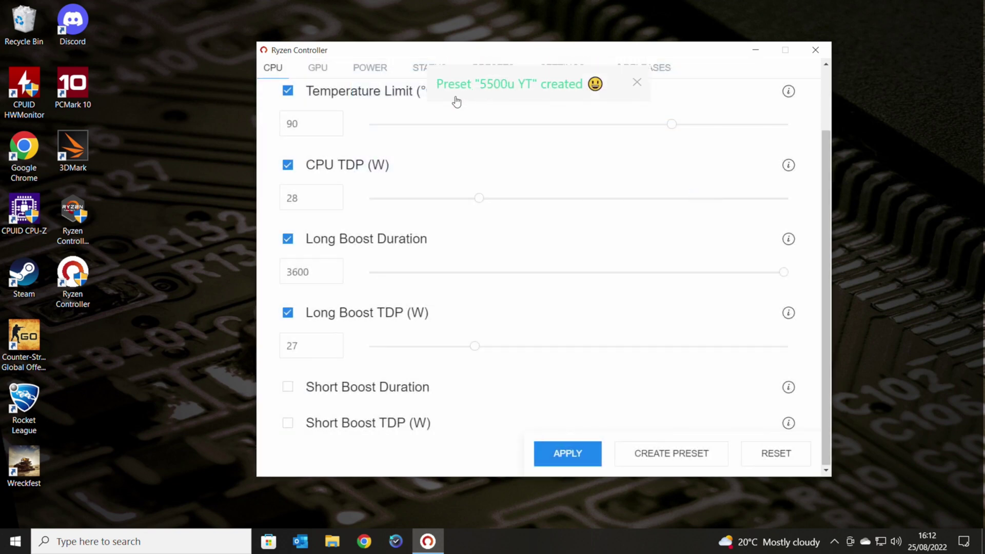
pyautogui.click(637, 84)
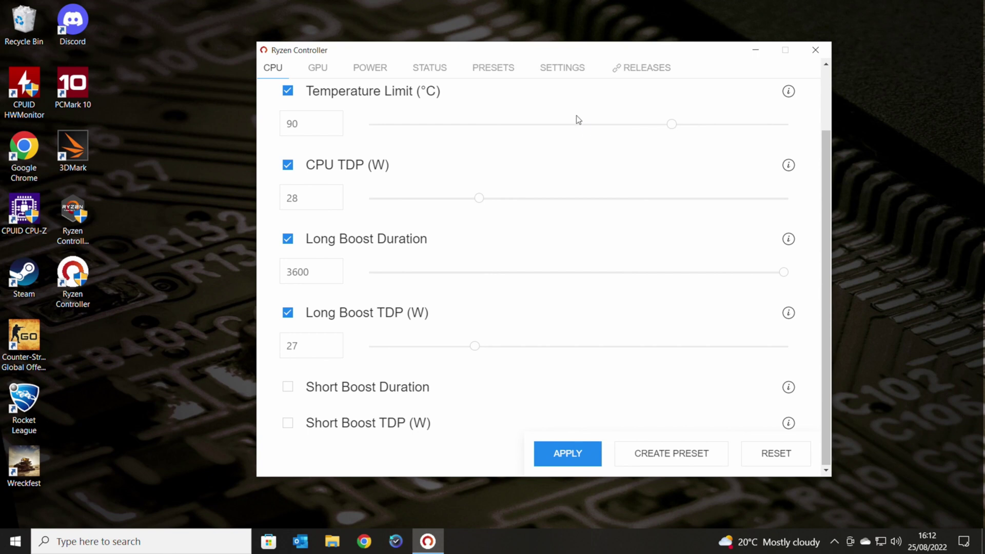
pyautogui.click(500, 74)
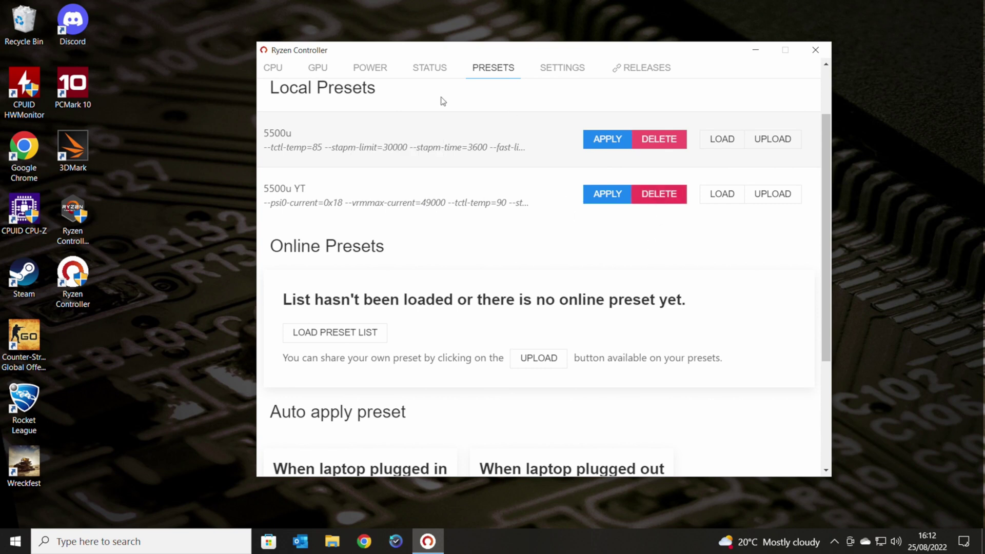
pyautogui.click(273, 70)
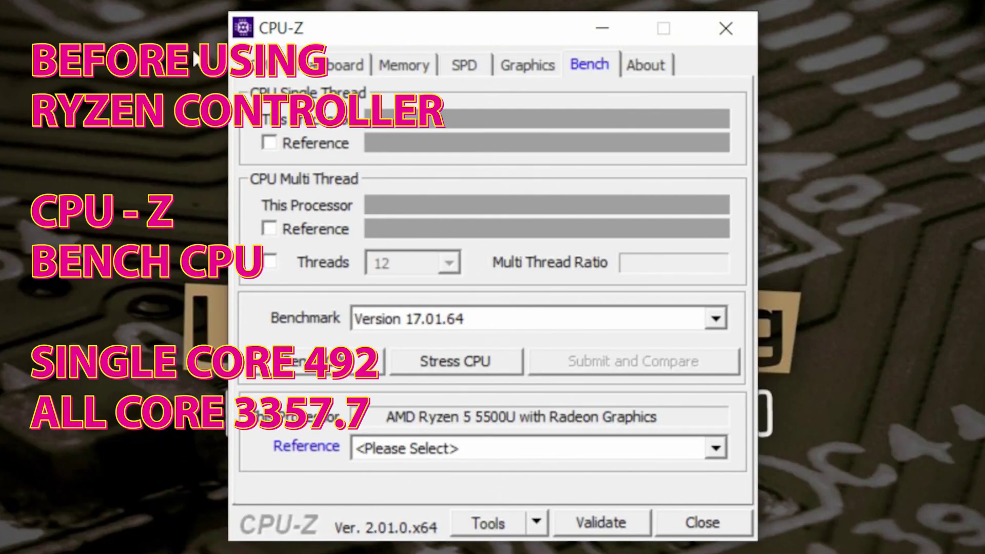
# Start CPU-Z's Bench CPU run for the Ryzen 5 5500U, against the 3357.7 multi-thread baseline.
pyautogui.click(329, 375)
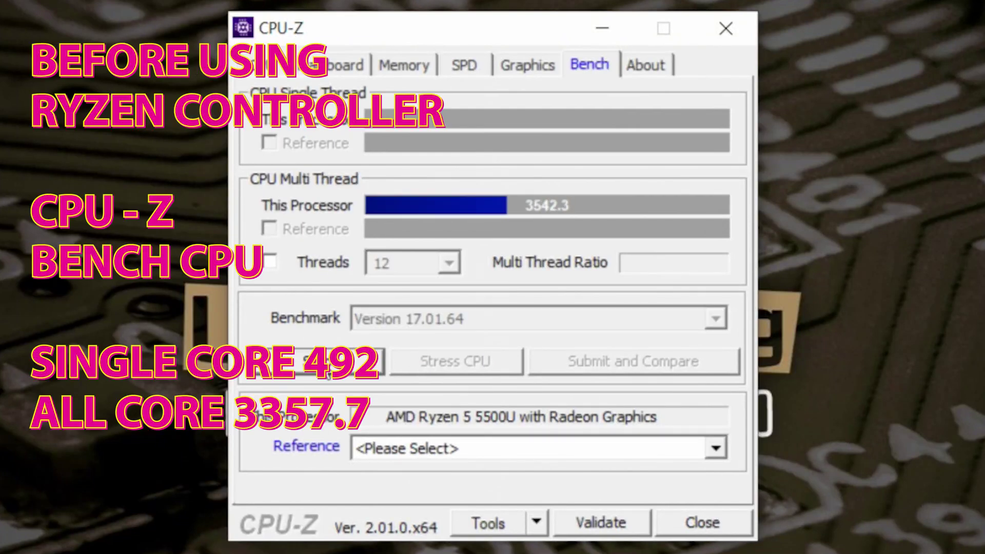